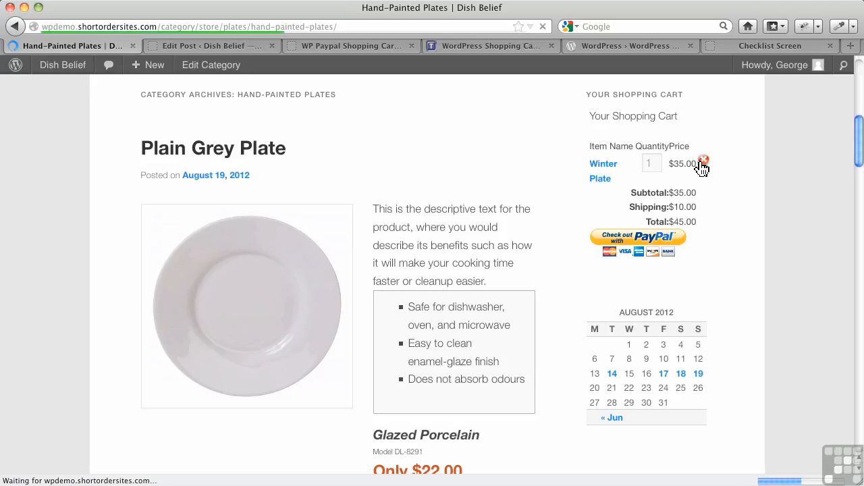
Step: Open the Plain Grey Plate post for editing from the WordPress admin's list of all posts
scroll(611, 243, down, 5)
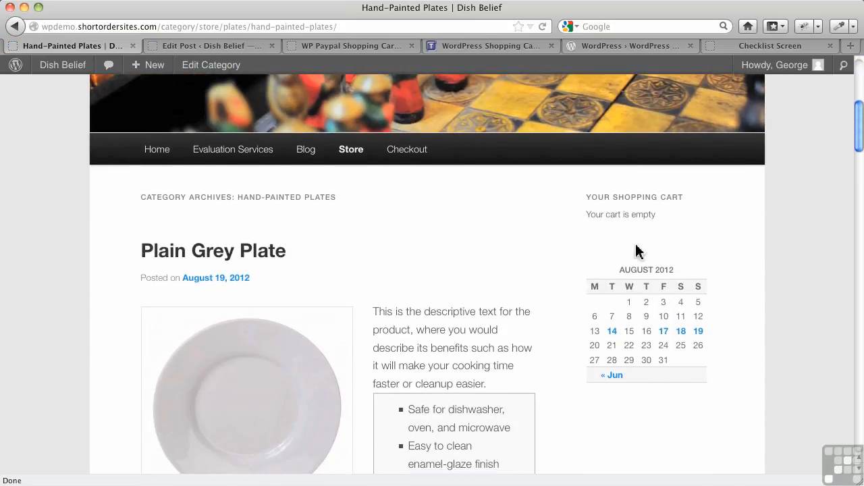
click(237, 47)
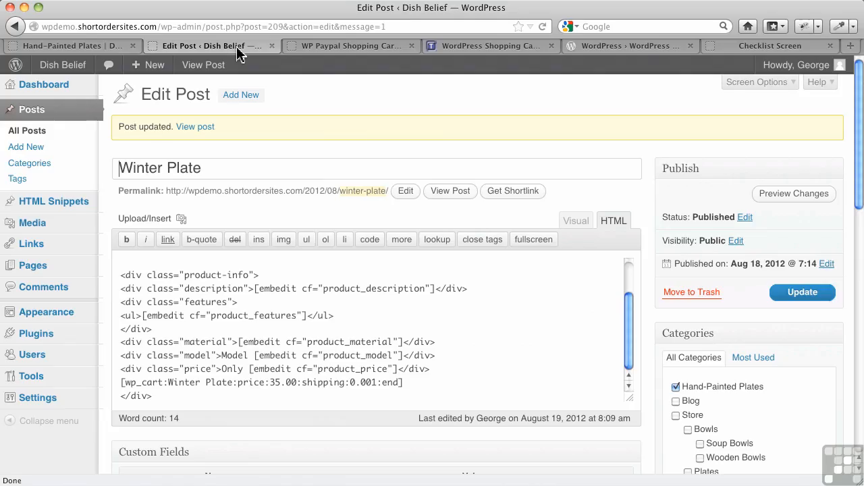
click(31, 135)
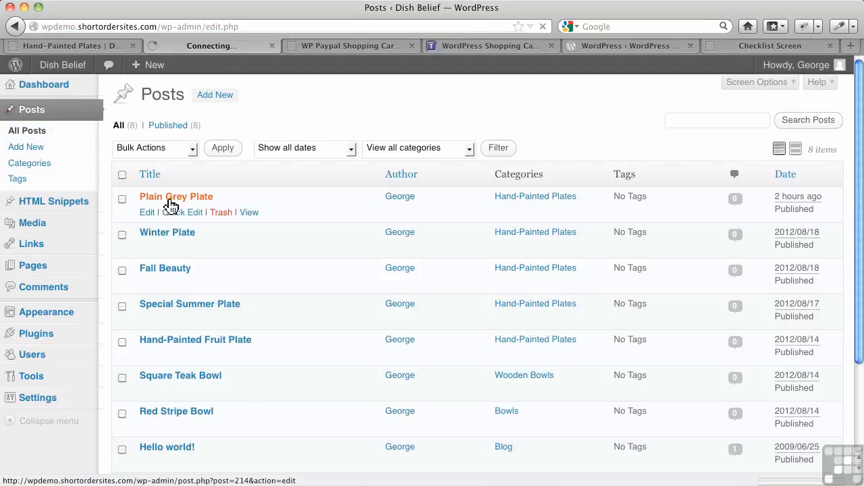
click(171, 202)
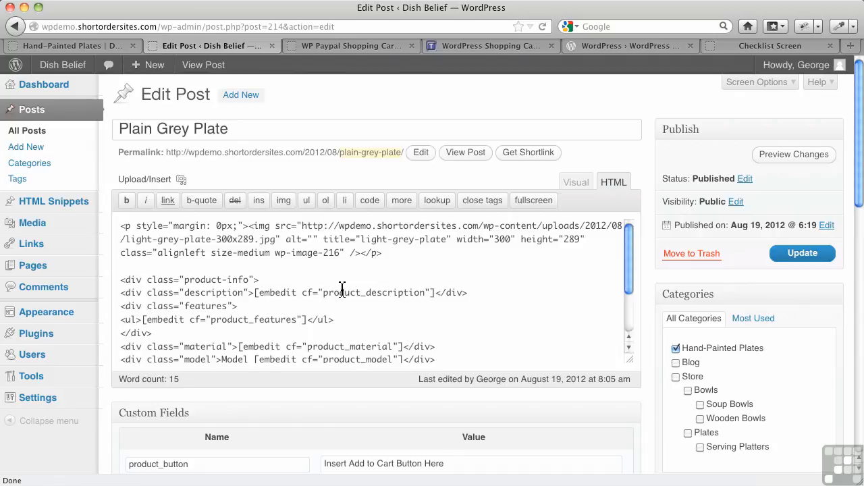
Step: Move :shipping:2.00 ahead of the price in the Plain Grey Plate post's wp_cart shortcode and update the post
scroll(343, 288, down, 3)
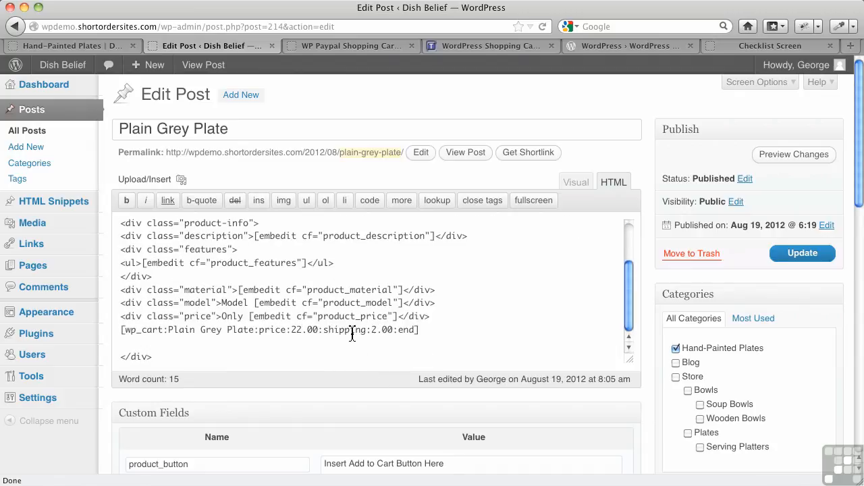
drag(320, 331, 395, 331)
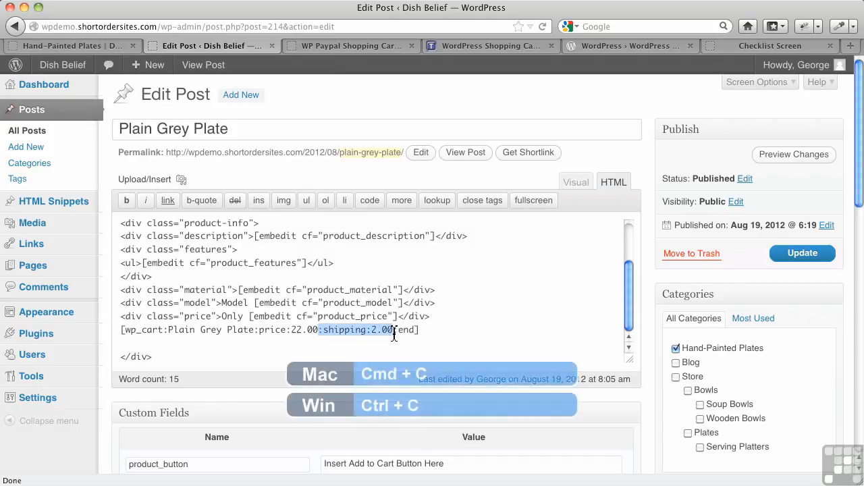
key(super+x)
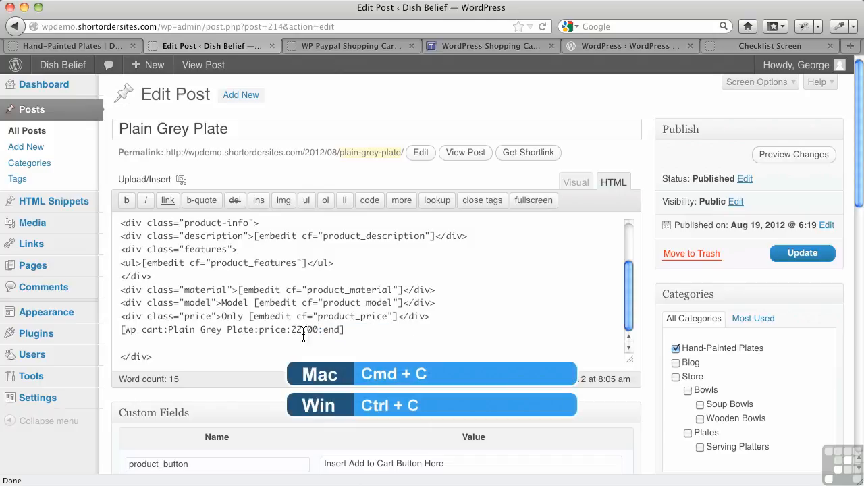
click(256, 330)
key(super+v)
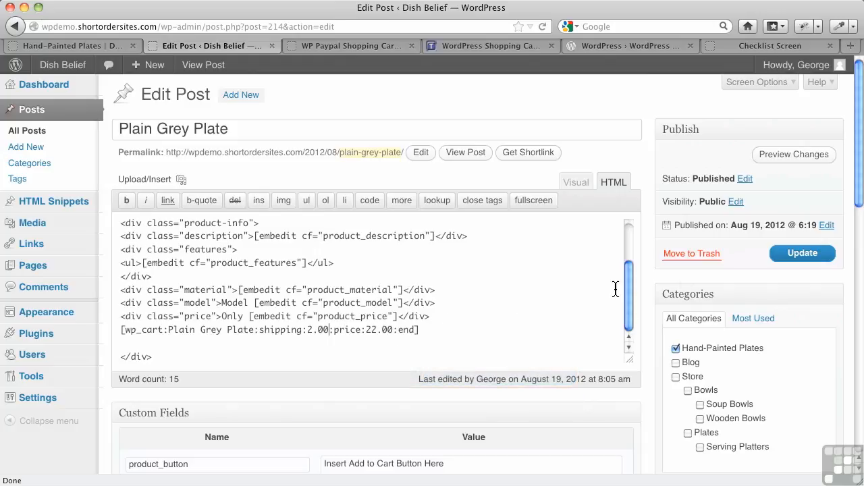
click(784, 252)
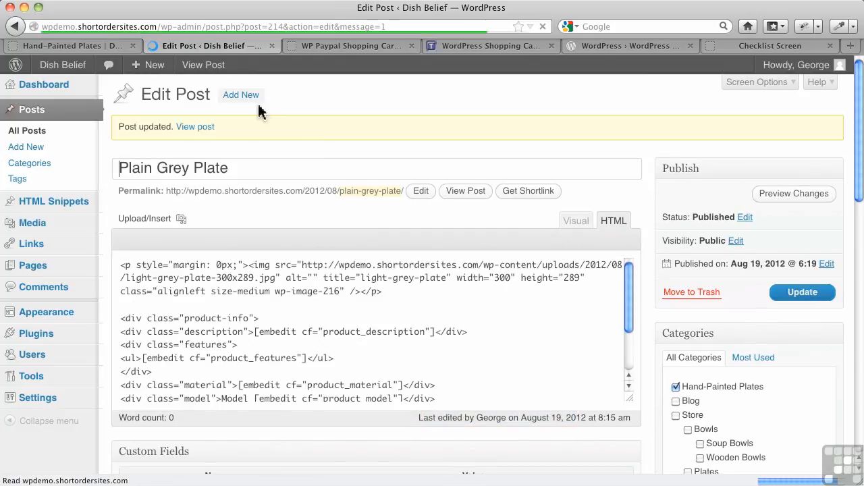
Step: Add the Plain Grey Plate to the cart on the storefront's Hand-Painted Plates page and check the cart's price and shipping
click(92, 46)
mouse_move(333, 162)
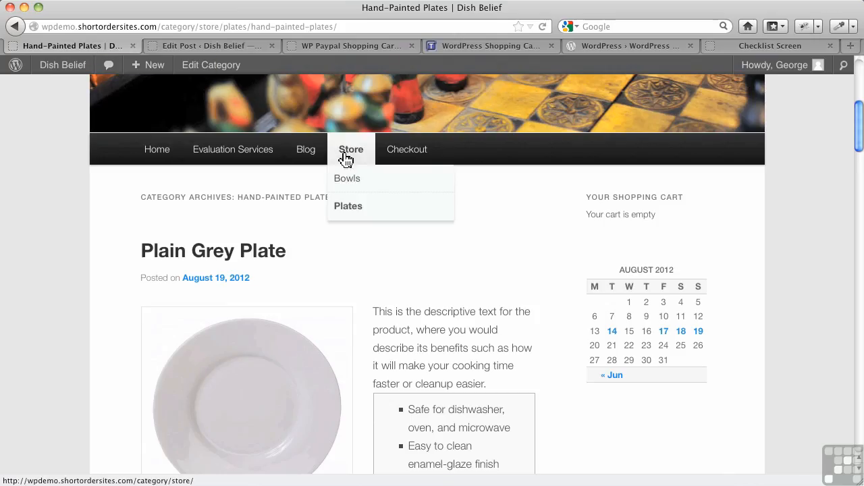
mouse_move(366, 210)
click(535, 223)
scroll(405, 318, down, 10)
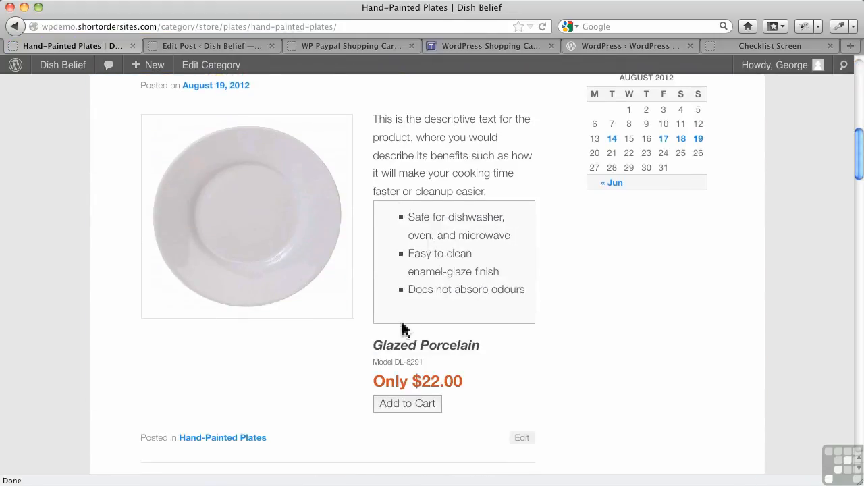
click(411, 405)
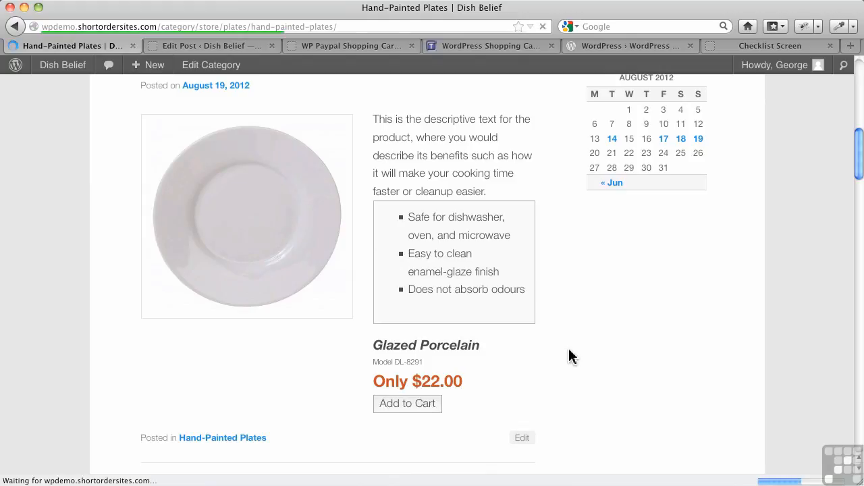
scroll(648, 338, down, 3)
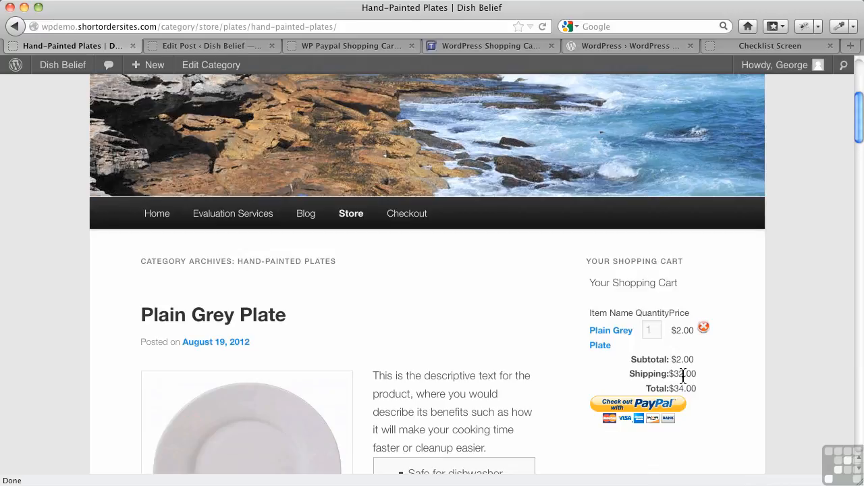
Step: Set the Base Shipping Cost to 0 in the WP Paypal Shopping Cart options and save the options
click(335, 47)
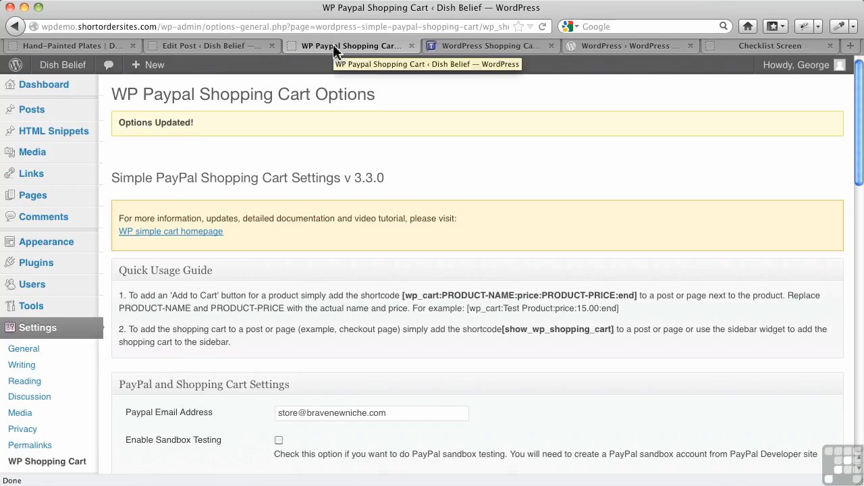
scroll(266, 352, down, 10)
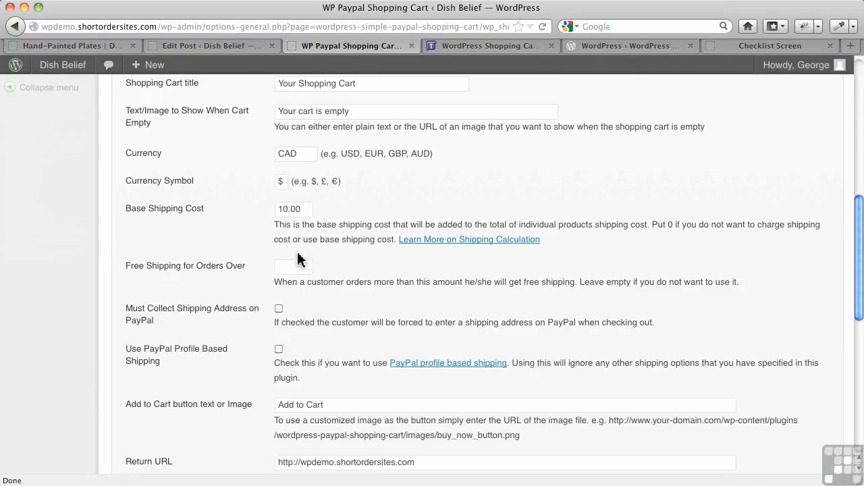
drag(301, 209, 259, 211)
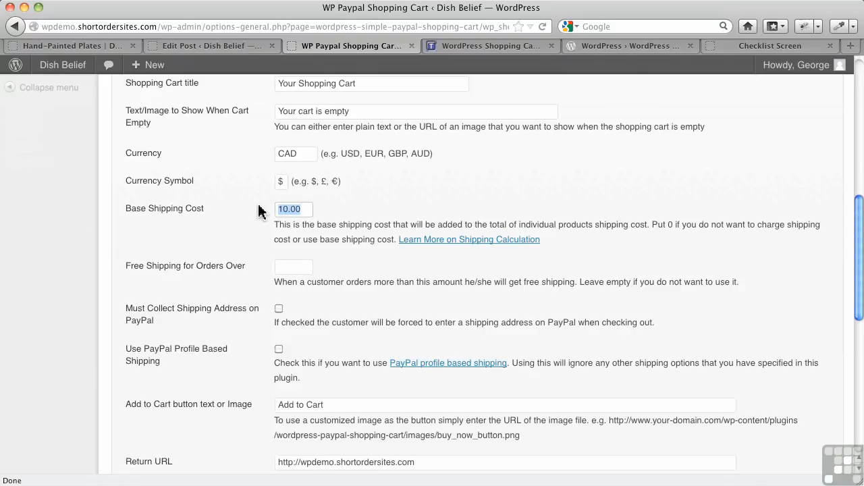
text(0)
scroll(241, 350, down, 10)
click(174, 393)
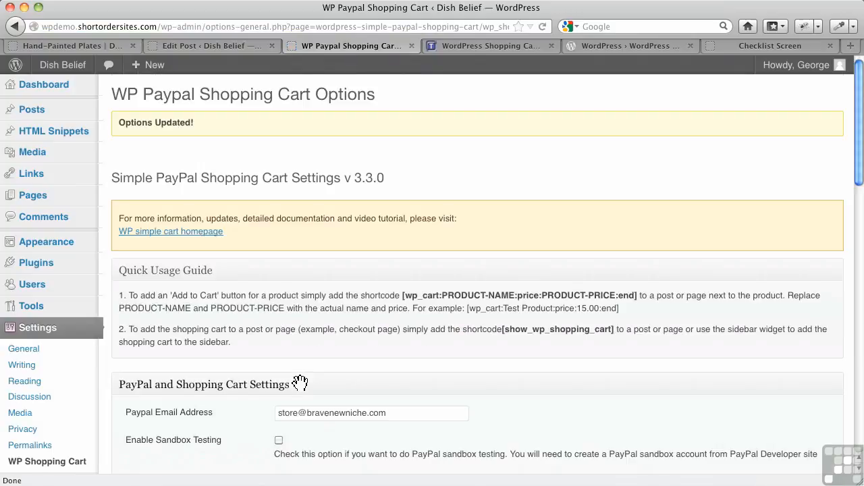
Step: Remove the Plain Grey Plate from the storefront cart, add it again, and compare the cart amounts with the listed price
click(198, 46)
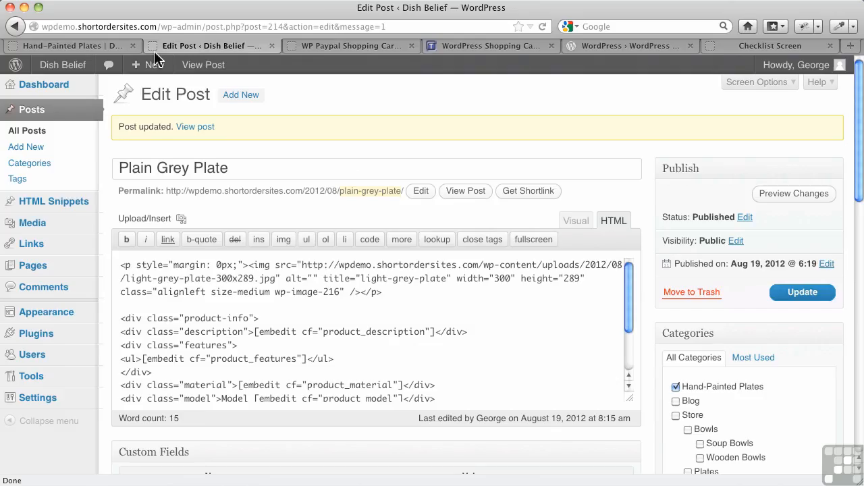
click(107, 48)
click(703, 328)
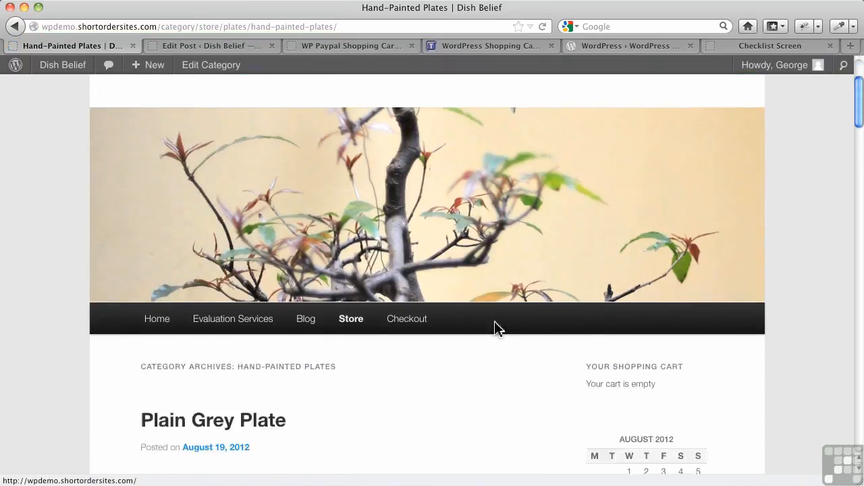
scroll(473, 358, down, 5)
click(400, 459)
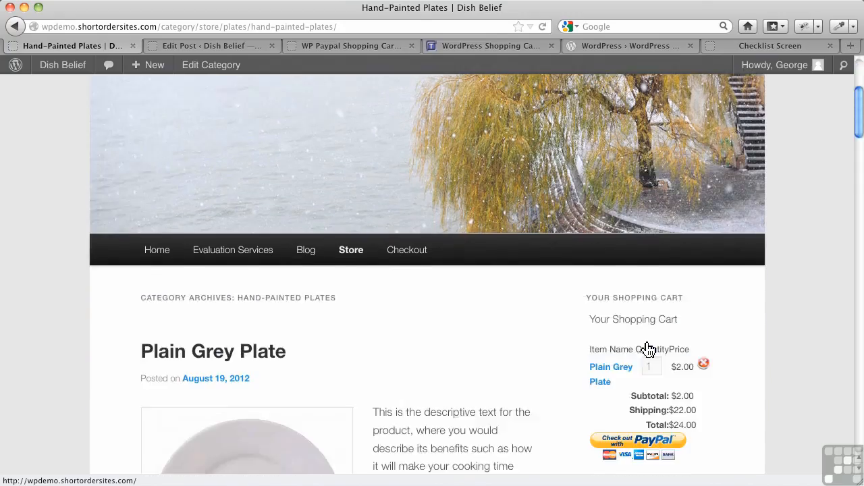
scroll(648, 349, down, 1)
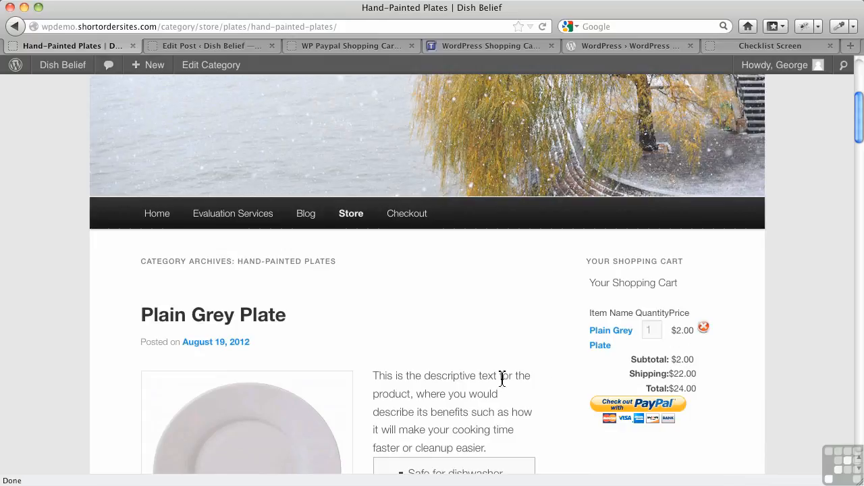
scroll(500, 380, down, 5)
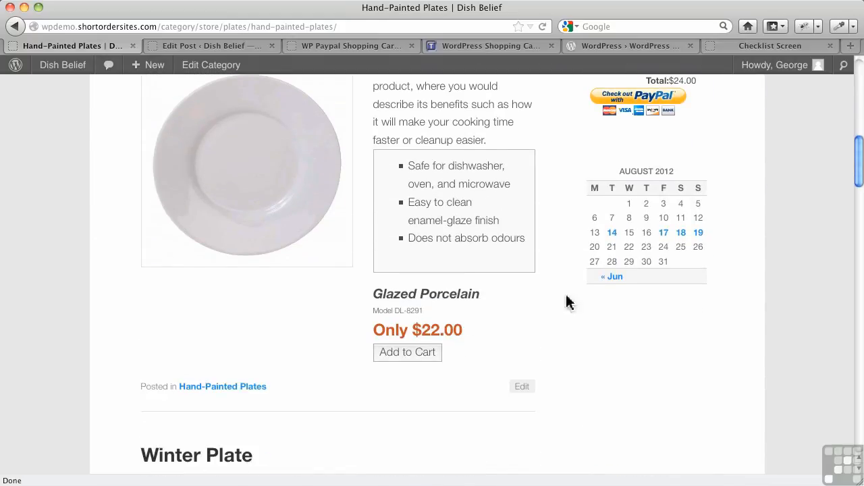
scroll(594, 299, up, 4)
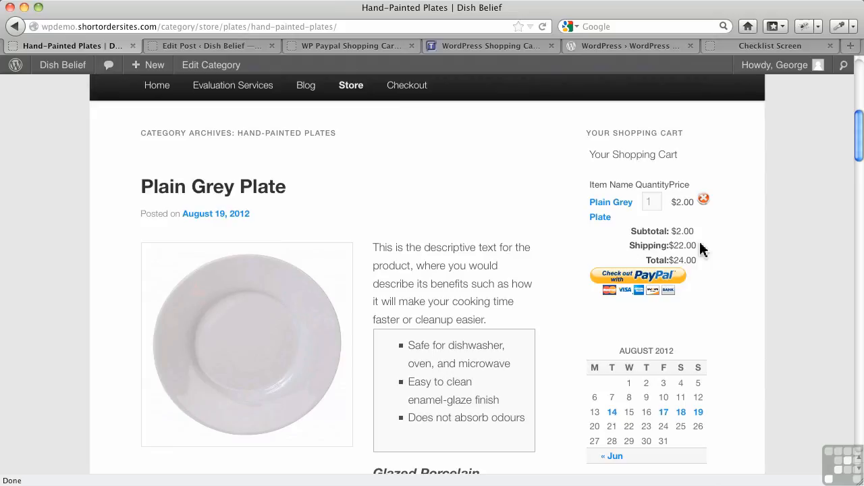
Step: Change the post's cart shortcode to [wp_cart:Plain Grey Plate:price:22.00:shipping:2.00] and update the post
click(237, 46)
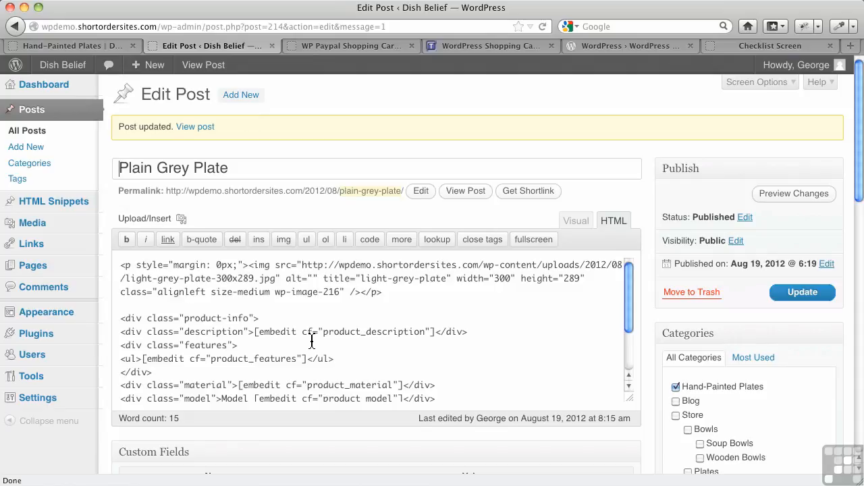
scroll(312, 341, down, 3)
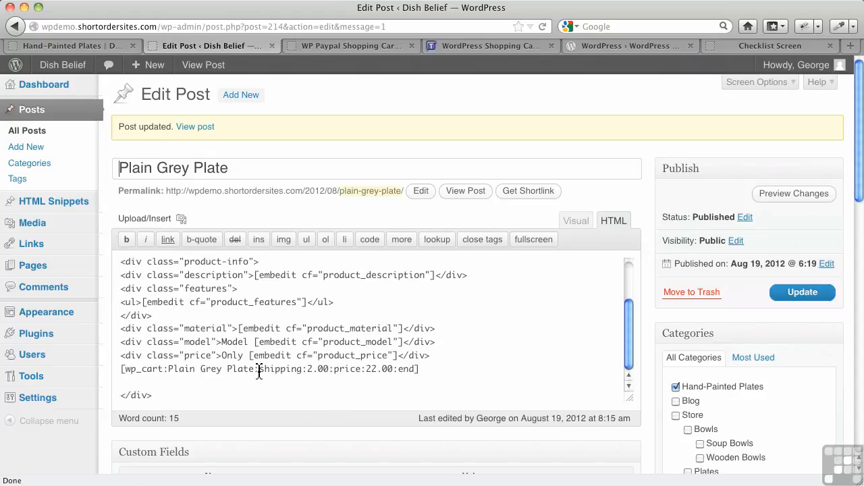
drag(258, 373, 337, 375)
key(super+c)
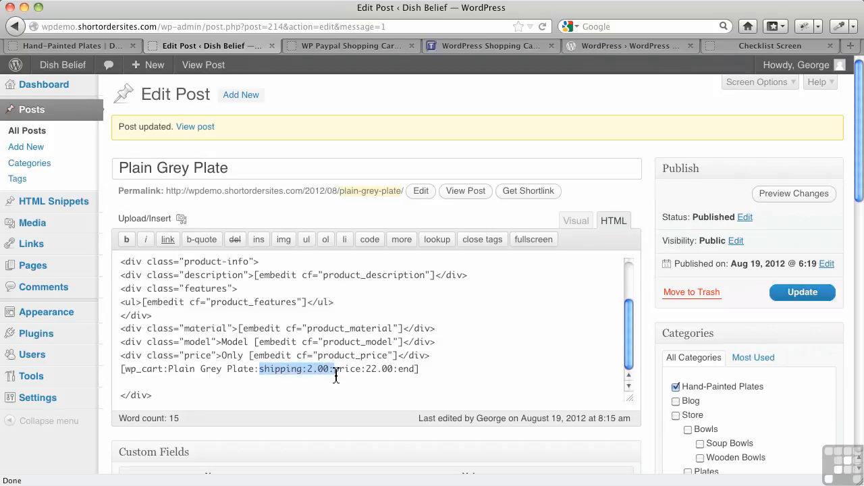
key(BackSpace)
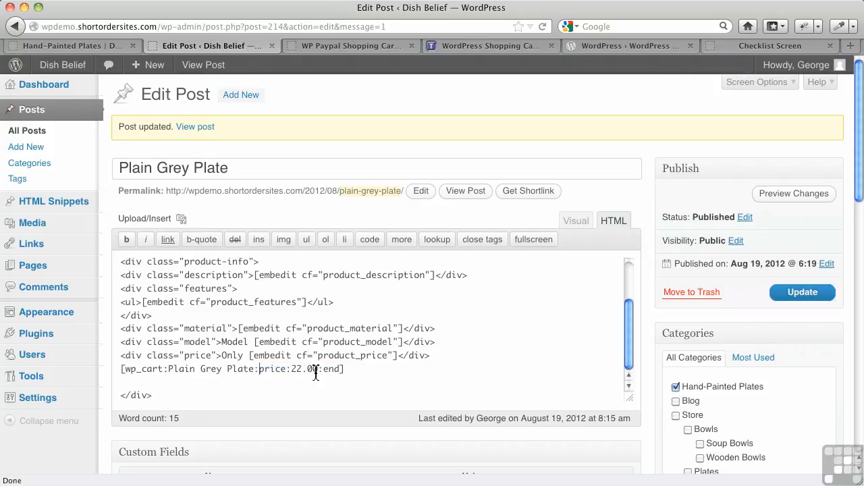
click(321, 370)
key(super+v)
text(:)
click(416, 370)
key(BackSpace)
key(BackSpace)
click(796, 295)
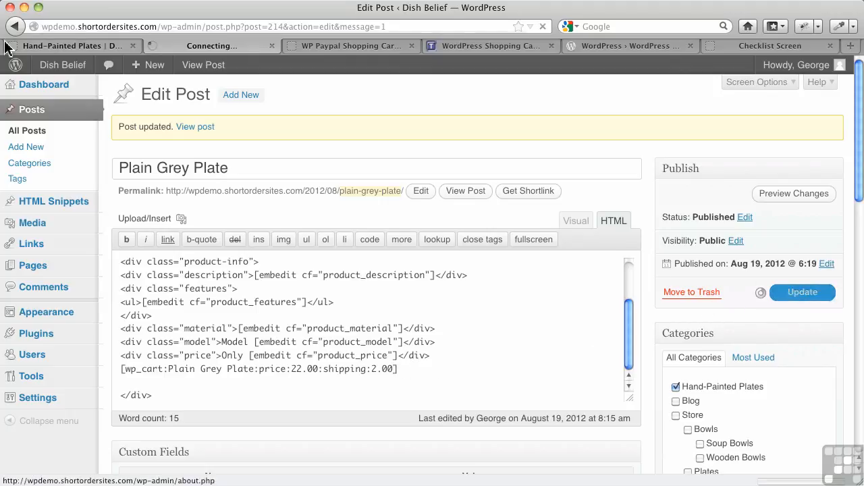
Step: Remove the Plain Grey Plate from the storefront cart and check how its product listing displays
click(42, 45)
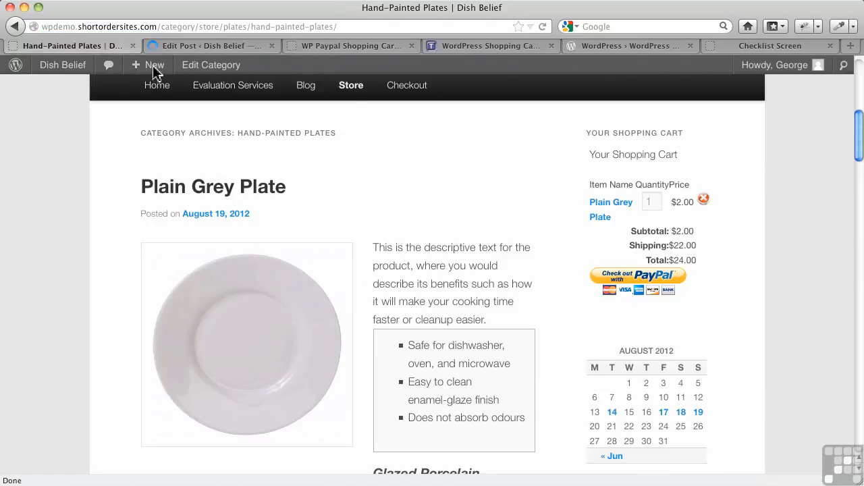
click(703, 200)
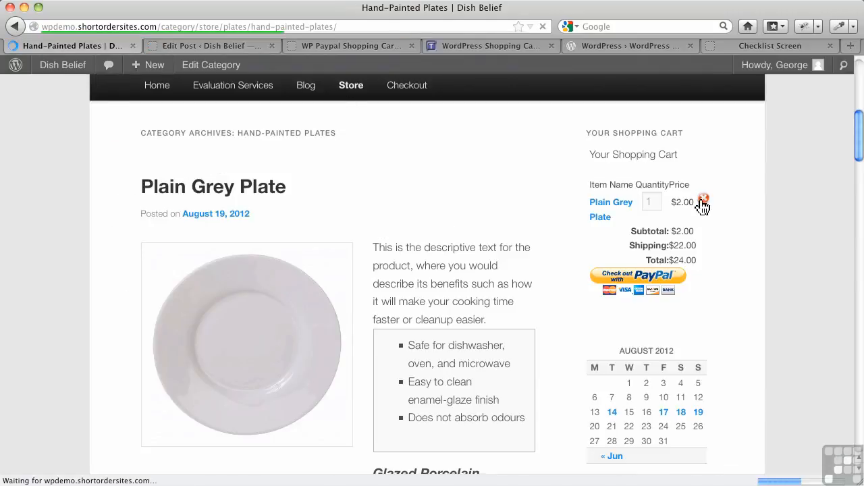
scroll(410, 248, down, 10)
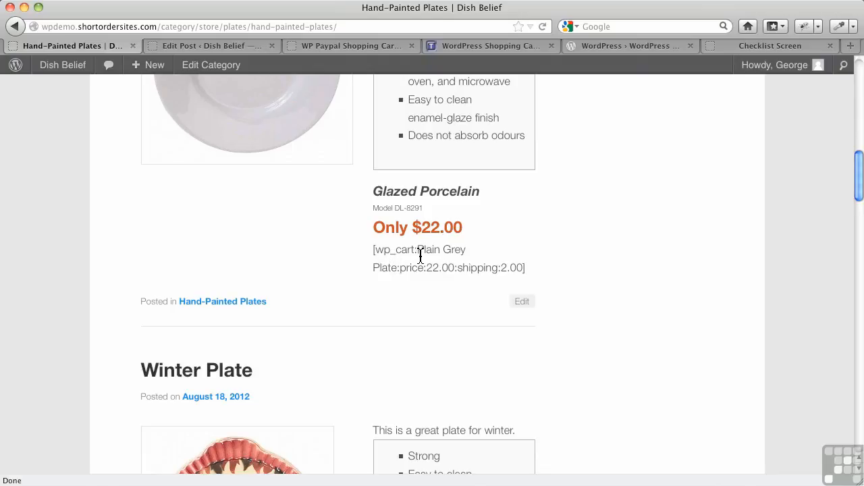
Step: Insert :end after shipping:2.00 in the Plain Grey Plate post's wp_cart shortcode and update the post
click(209, 46)
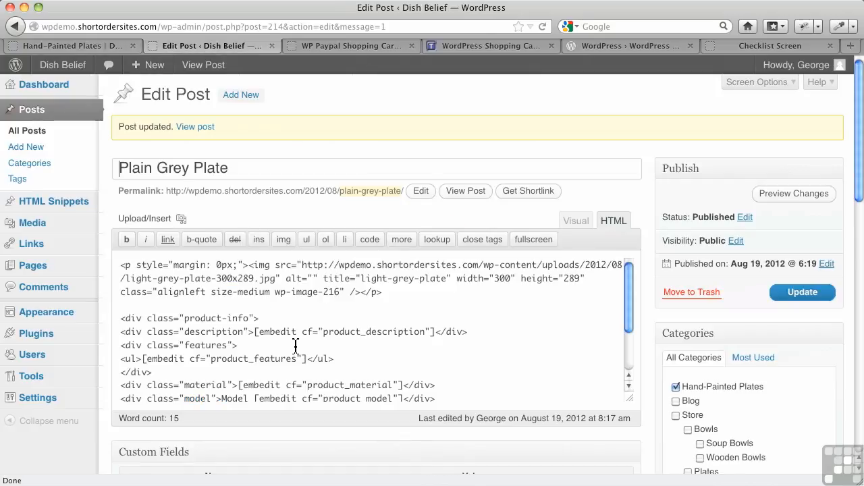
scroll(291, 342, down, 3)
click(397, 371)
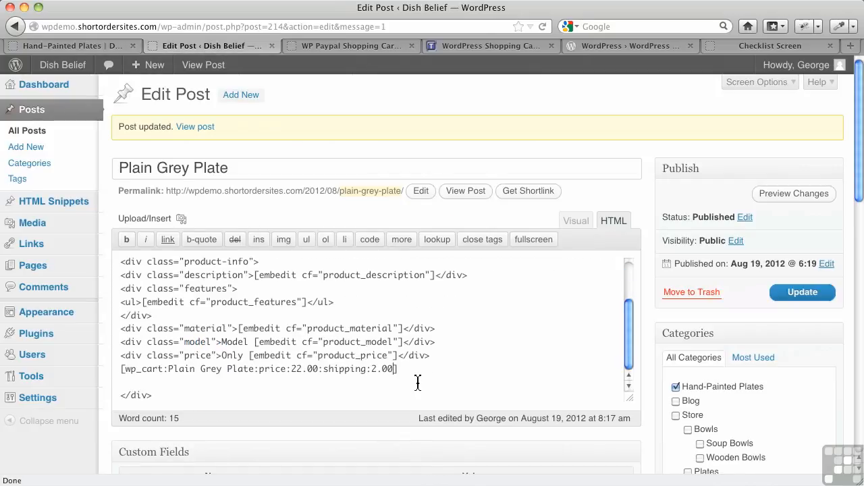
text(:end)
click(802, 292)
Step: Reload the storefront's Hand-Painted Plates page, add the Plain Grey Plate to the cart, and check its price and shipping
click(92, 48)
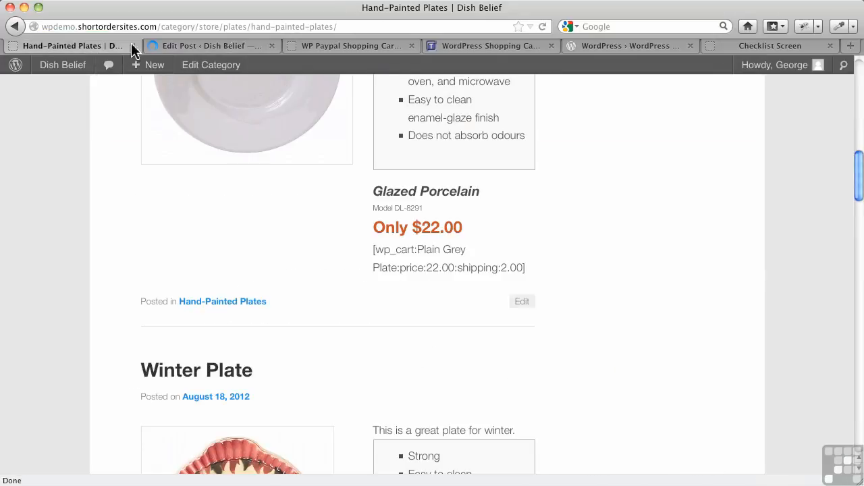
click(542, 26)
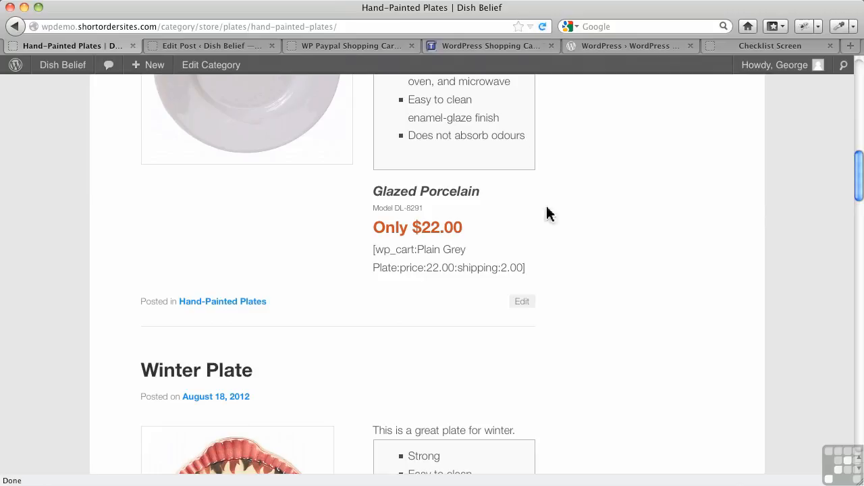
click(543, 115)
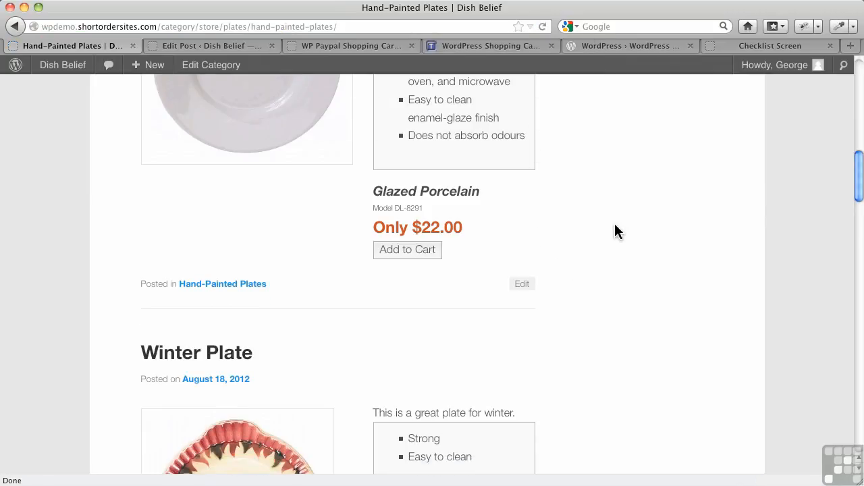
scroll(618, 225, up, 5)
scroll(552, 322, down, 5)
click(407, 287)
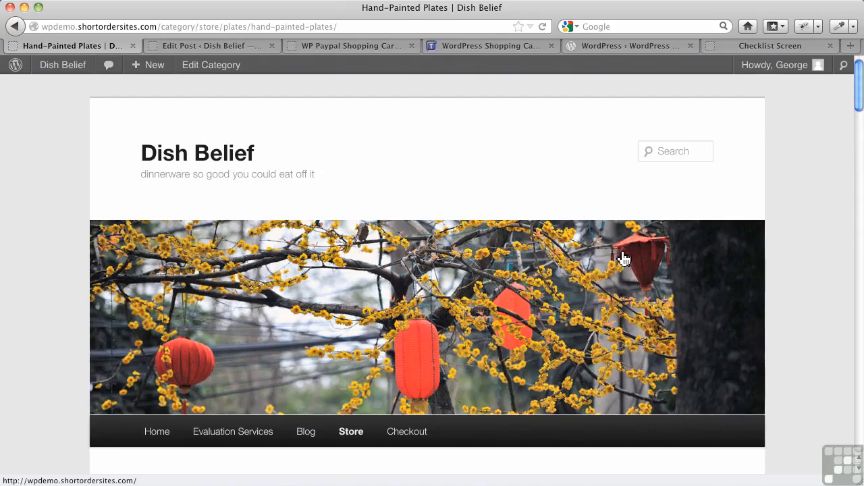
scroll(620, 254, down, 3)
scroll(733, 341, down, 3)
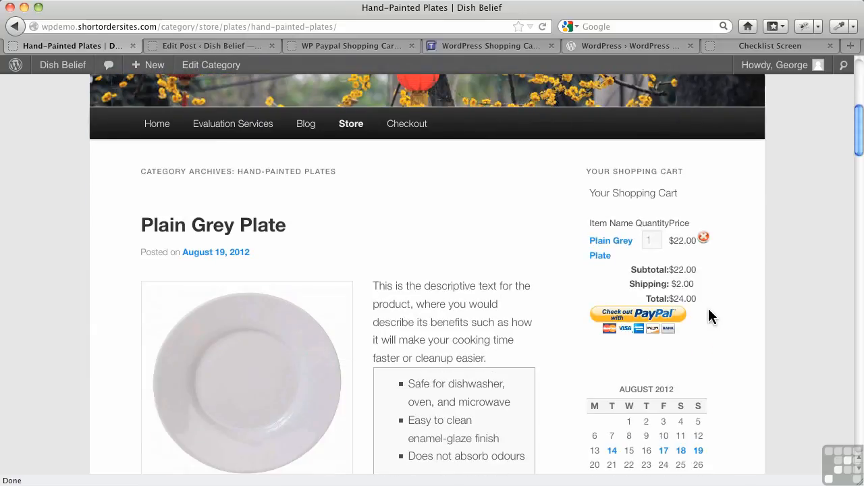